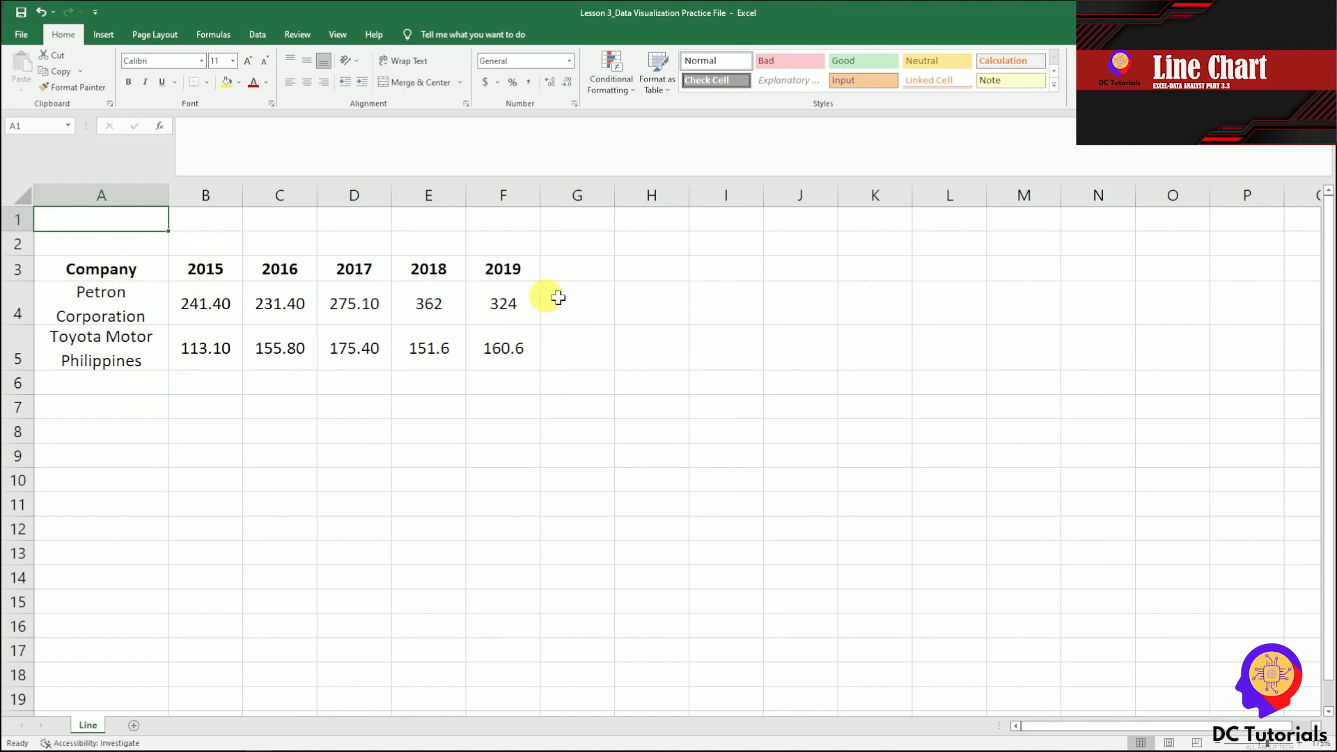
Insert a basic 2-D line chart from the Petron Corporation row A4:F4 and place it beside the table
{"action": "left_click_drag", "start_coordinate": [110, 313], "coordinate": [508, 307]}
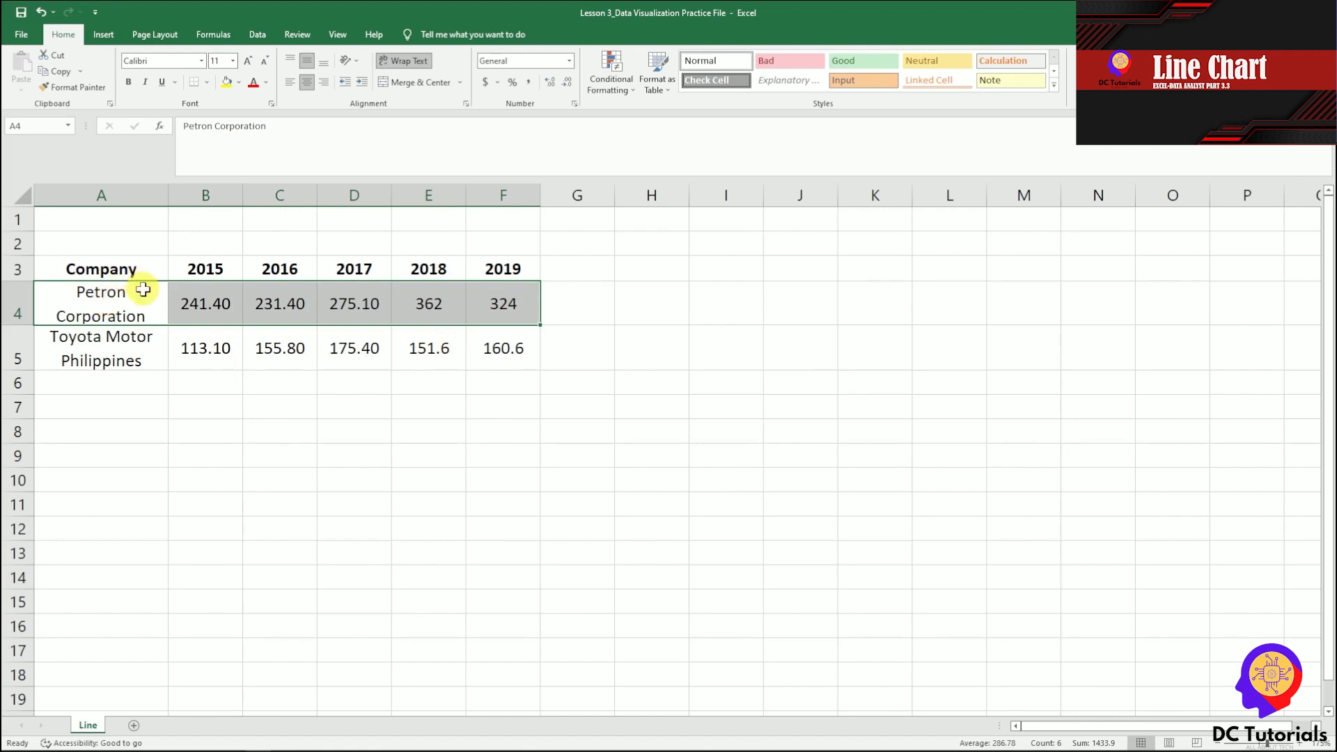
{"action": "left_click", "coordinate": [106, 36]}
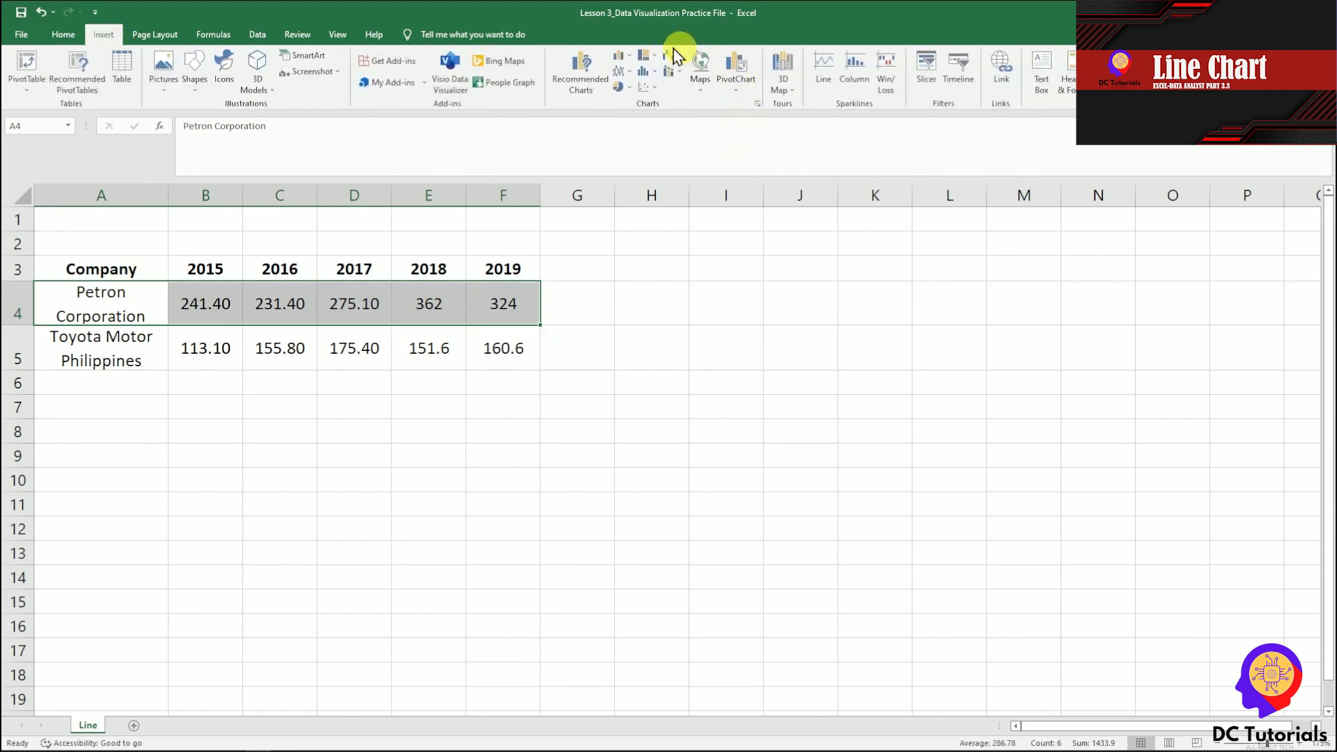
{"action": "left_click", "coordinate": [626, 71]}
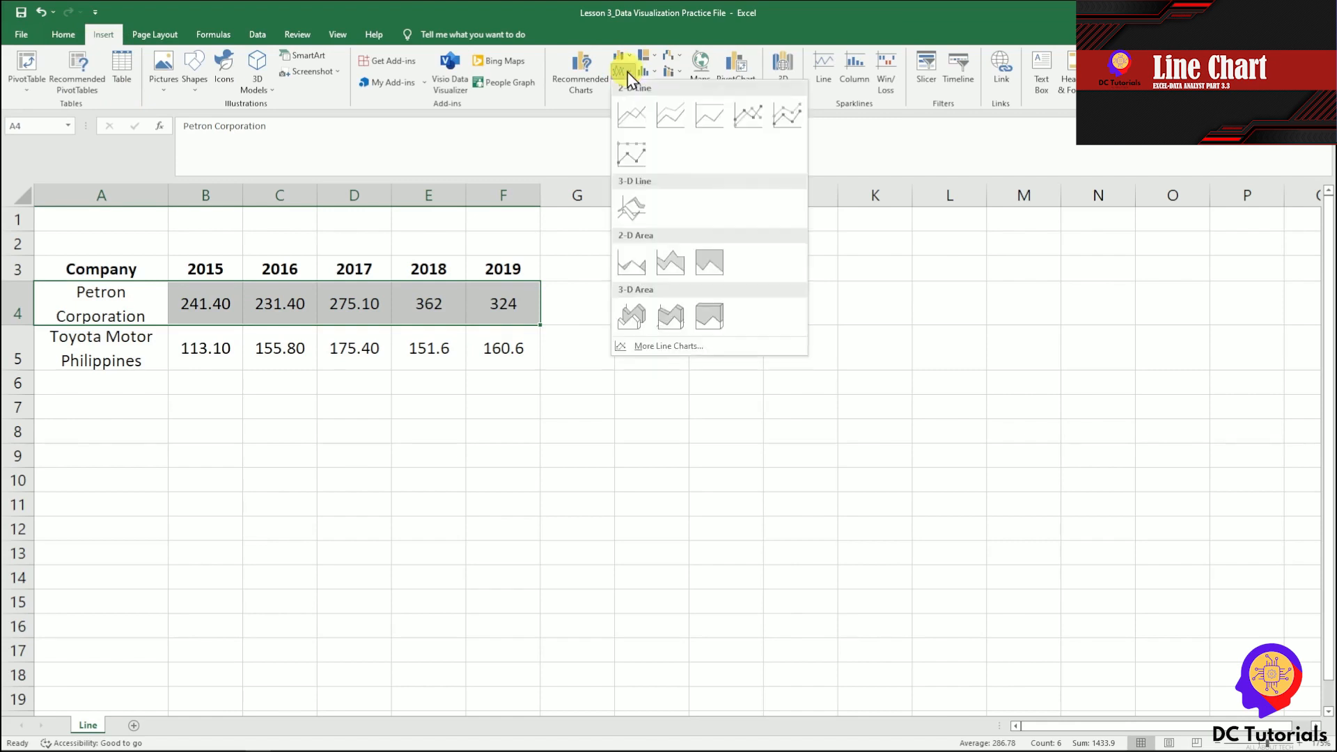
{"action": "left_click", "coordinate": [633, 112]}
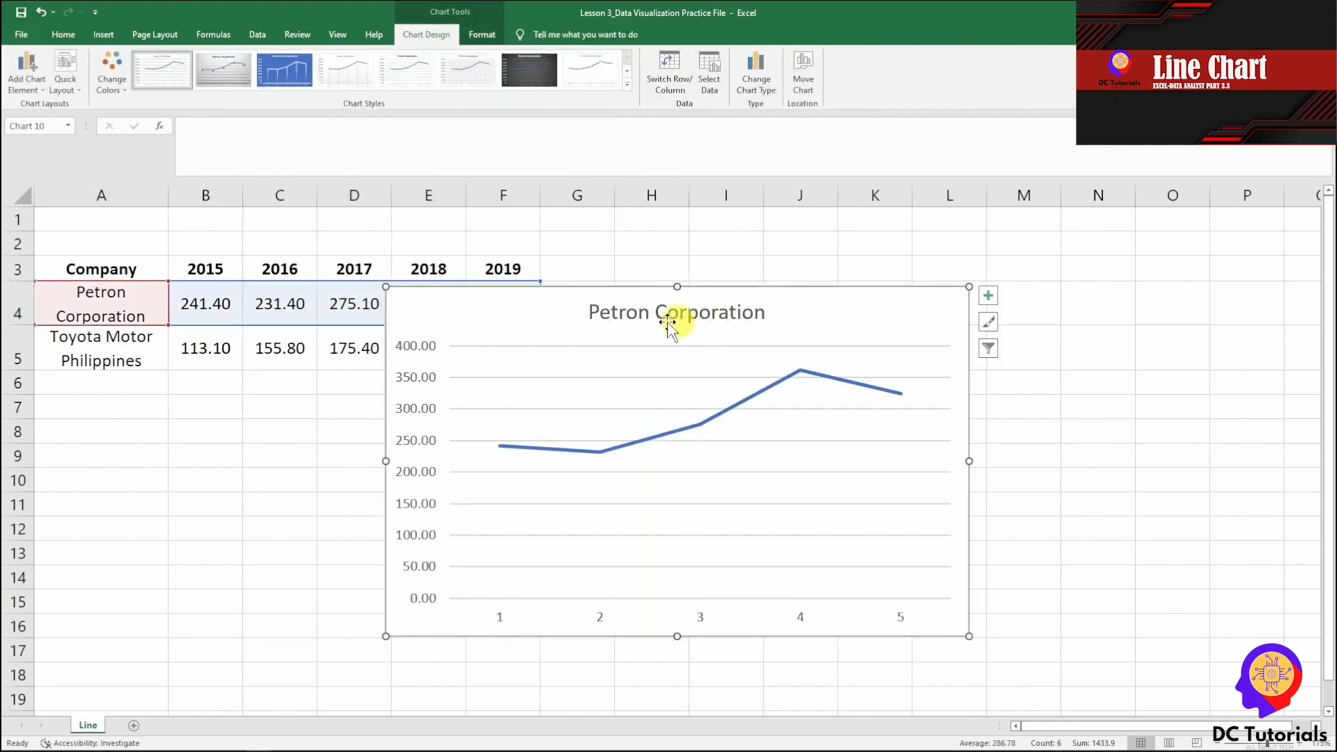
{"action": "left_click_drag", "start_coordinate": [570, 298], "coordinate": [736, 245]}
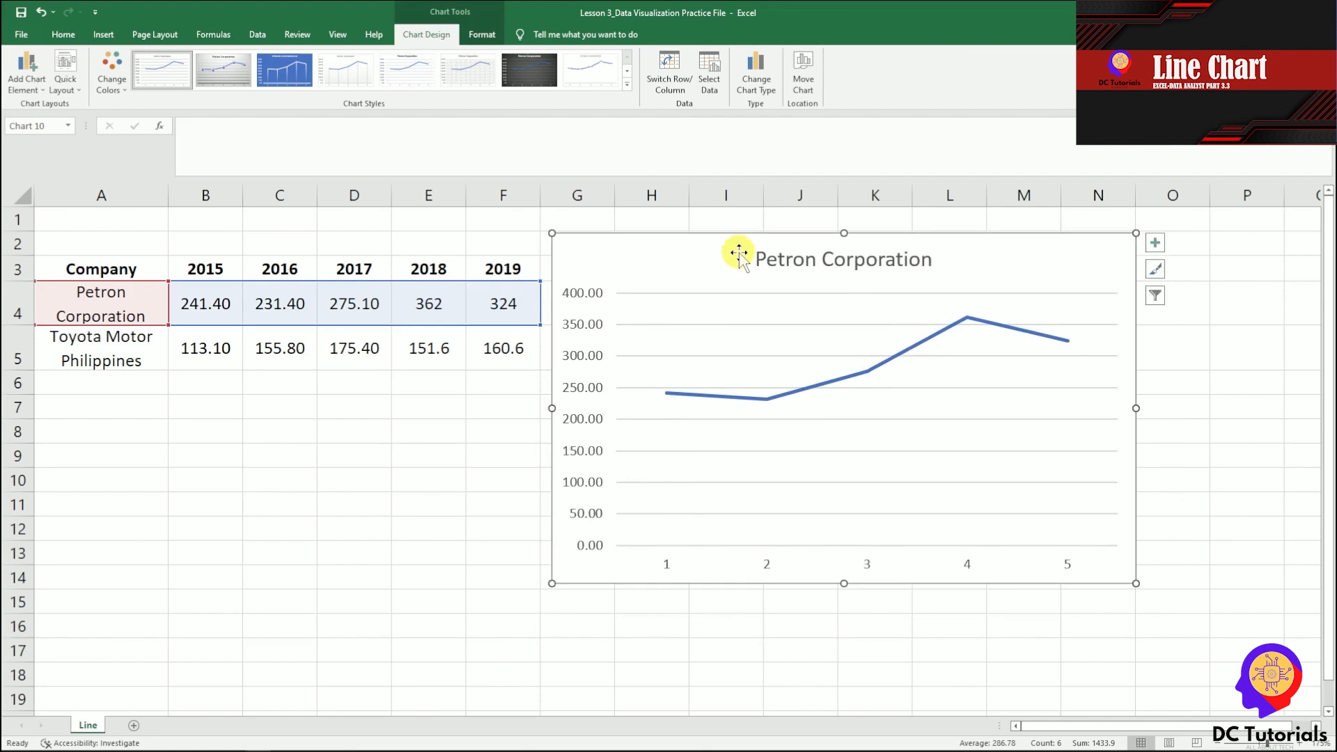
{"action": "left_click_drag", "start_coordinate": [675, 242], "coordinate": [673, 231]}
Change the chart's data range to A4:F5 so it includes both the Petron and Toyota Motor Philippines rows
{"action": "right_click", "coordinate": [697, 289]}
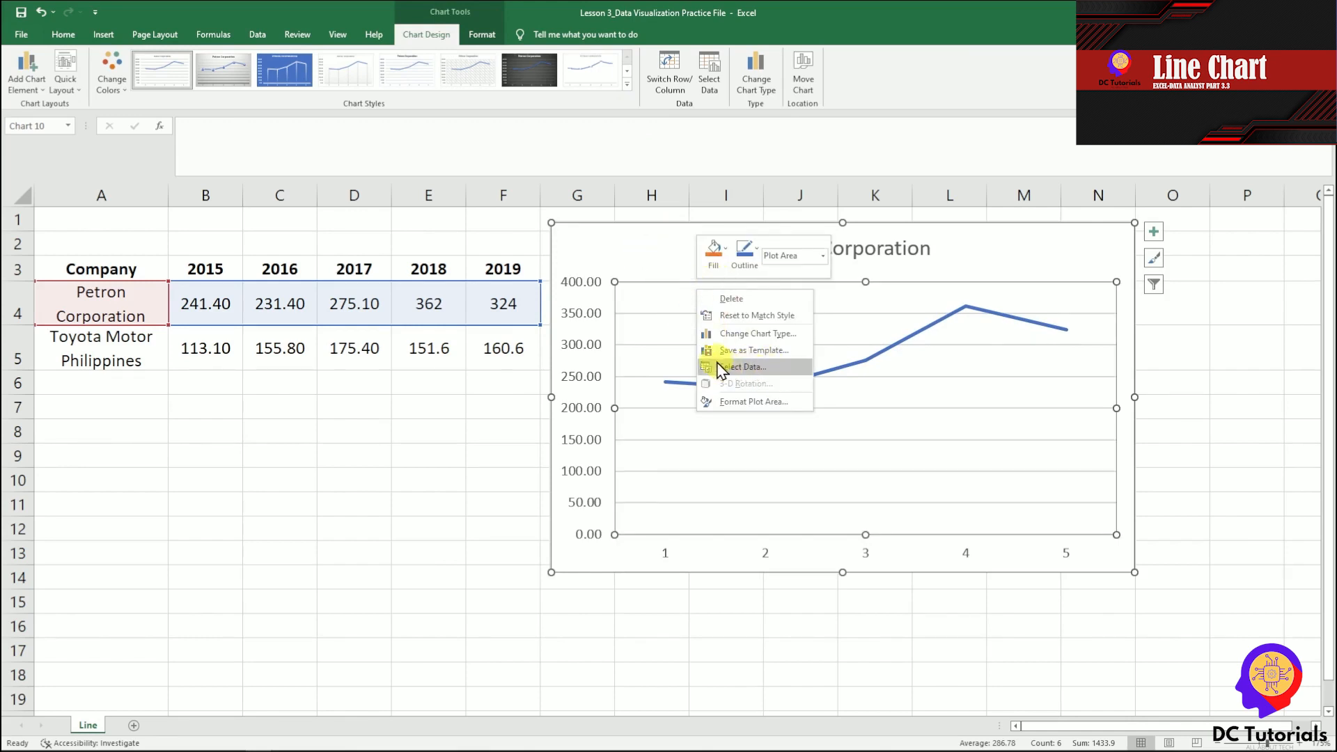
{"action": "left_click", "coordinate": [768, 369]}
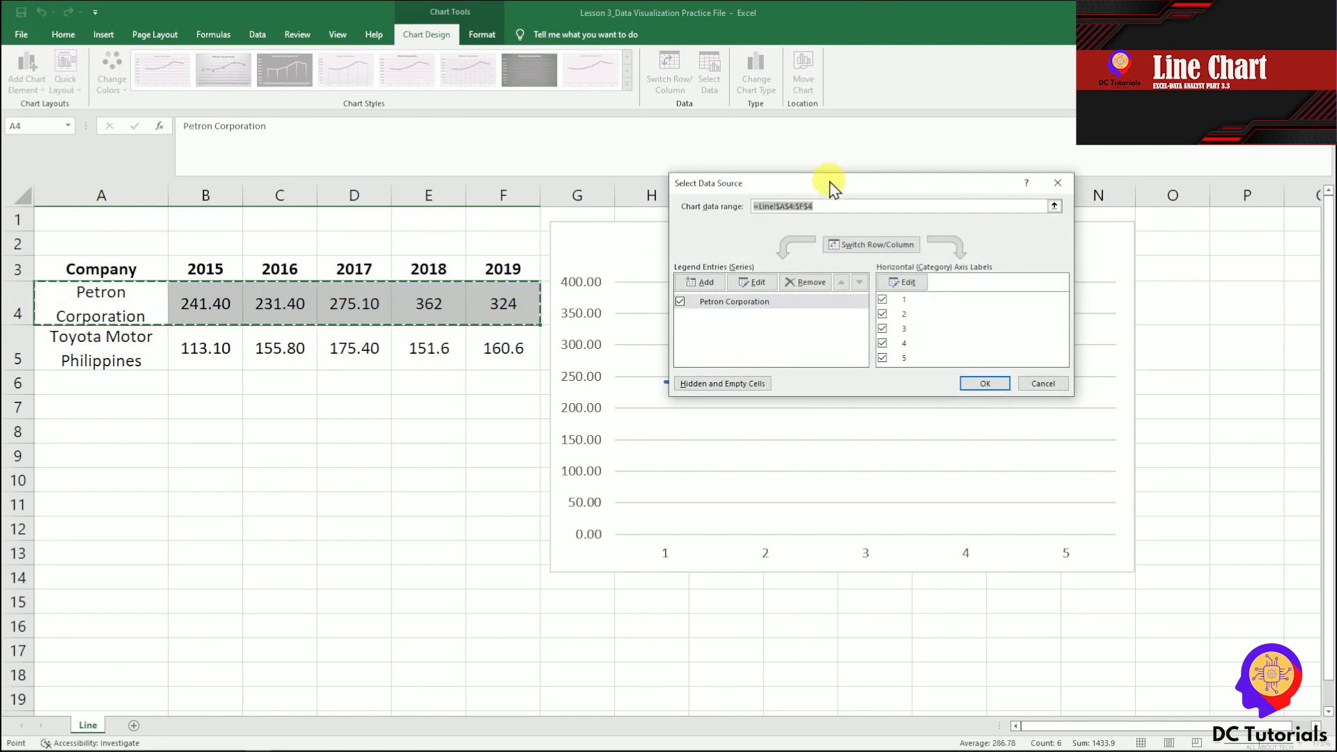
{"action": "left_click_drag", "start_coordinate": [782, 206], "coordinate": [766, 195]}
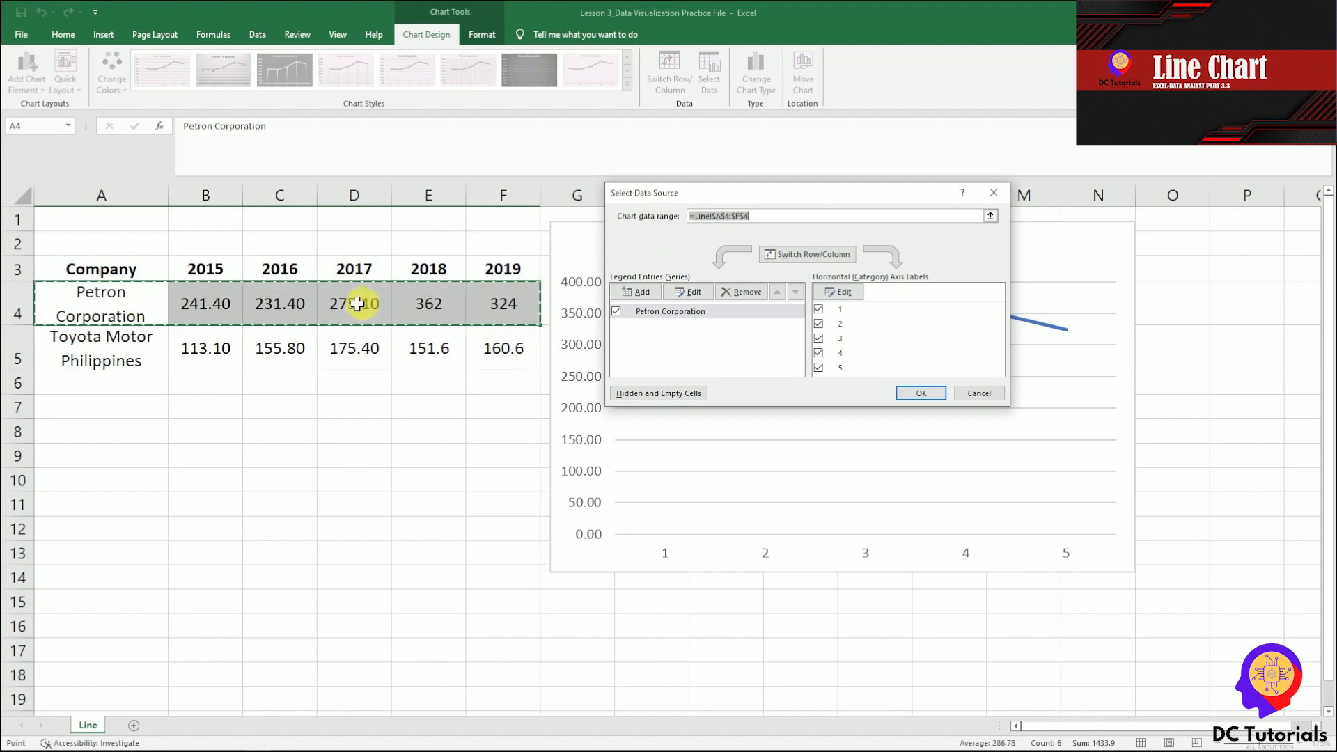
{"action": "left_click_drag", "start_coordinate": [775, 202], "coordinate": [827, 169]}
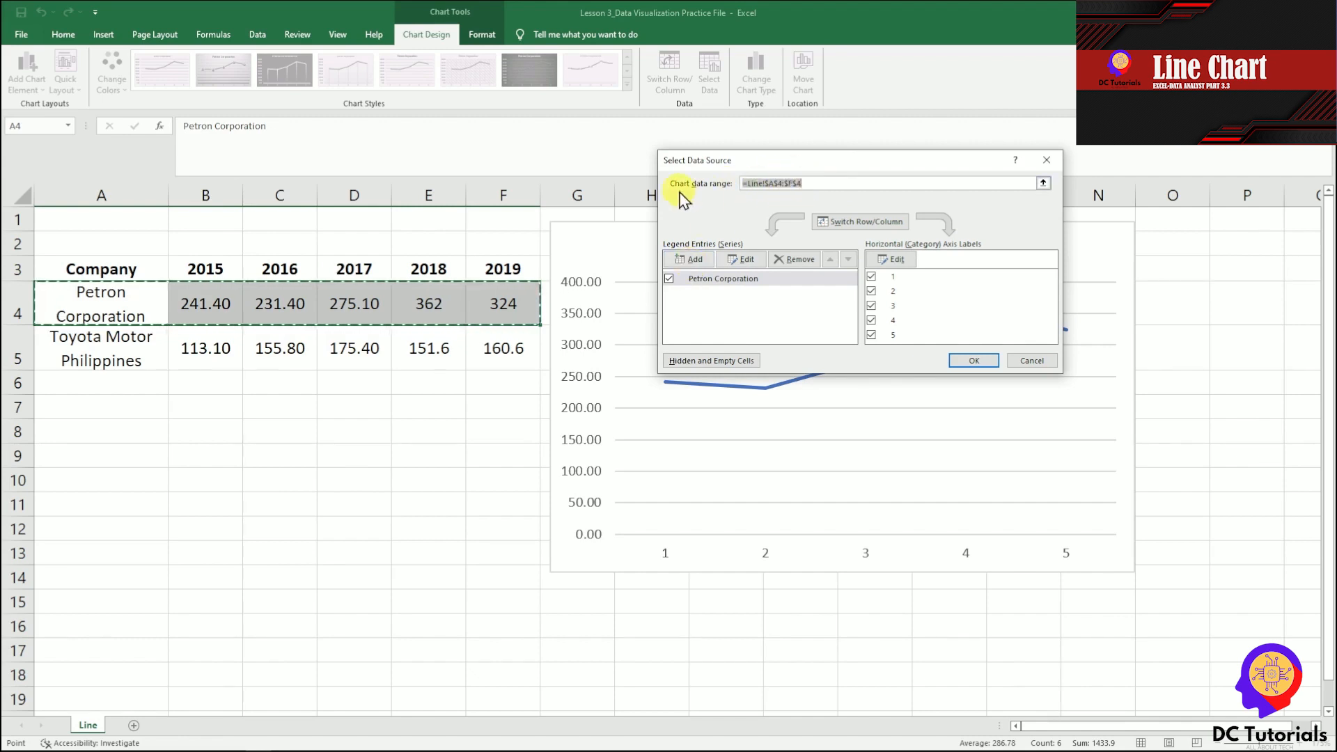
{"action": "left_click", "coordinate": [811, 184]}
{"action": "left_click_drag", "start_coordinate": [814, 183], "coordinate": [736, 186]}
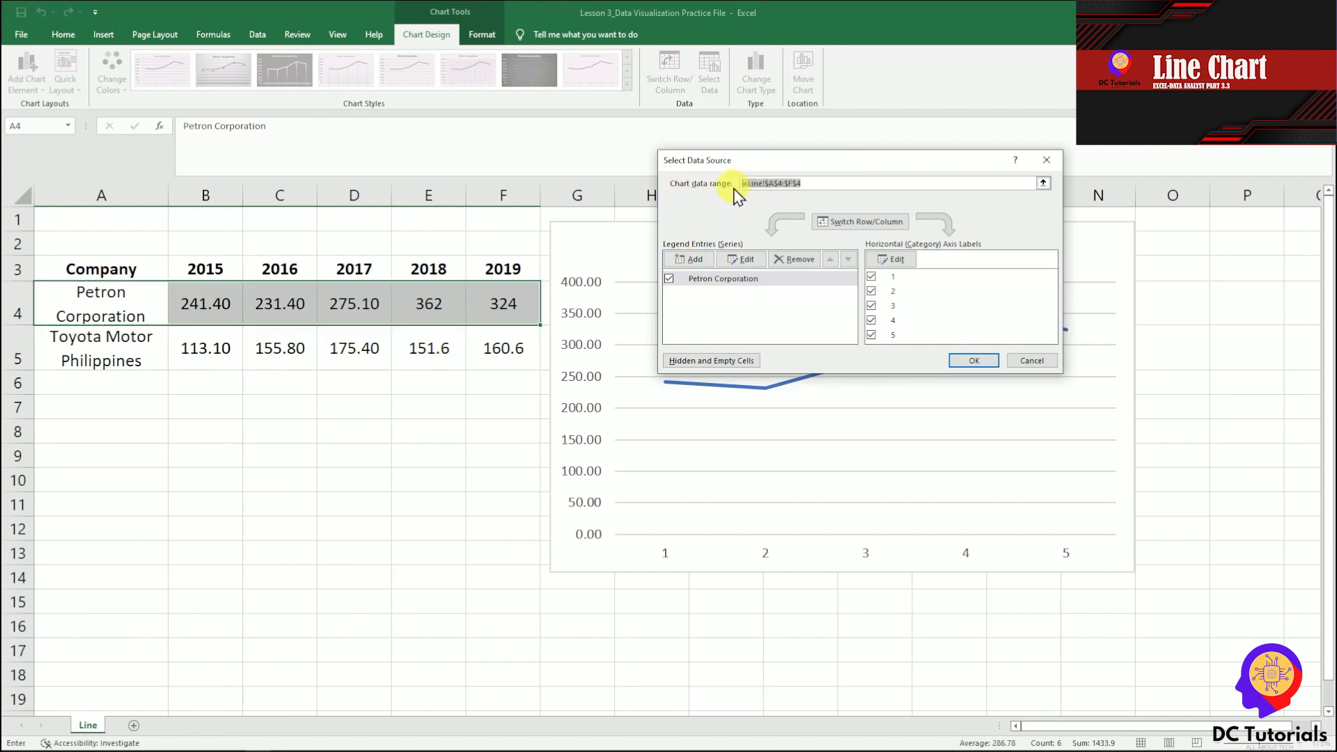
{"action": "left_click_drag", "start_coordinate": [97, 299], "coordinate": [491, 337]}
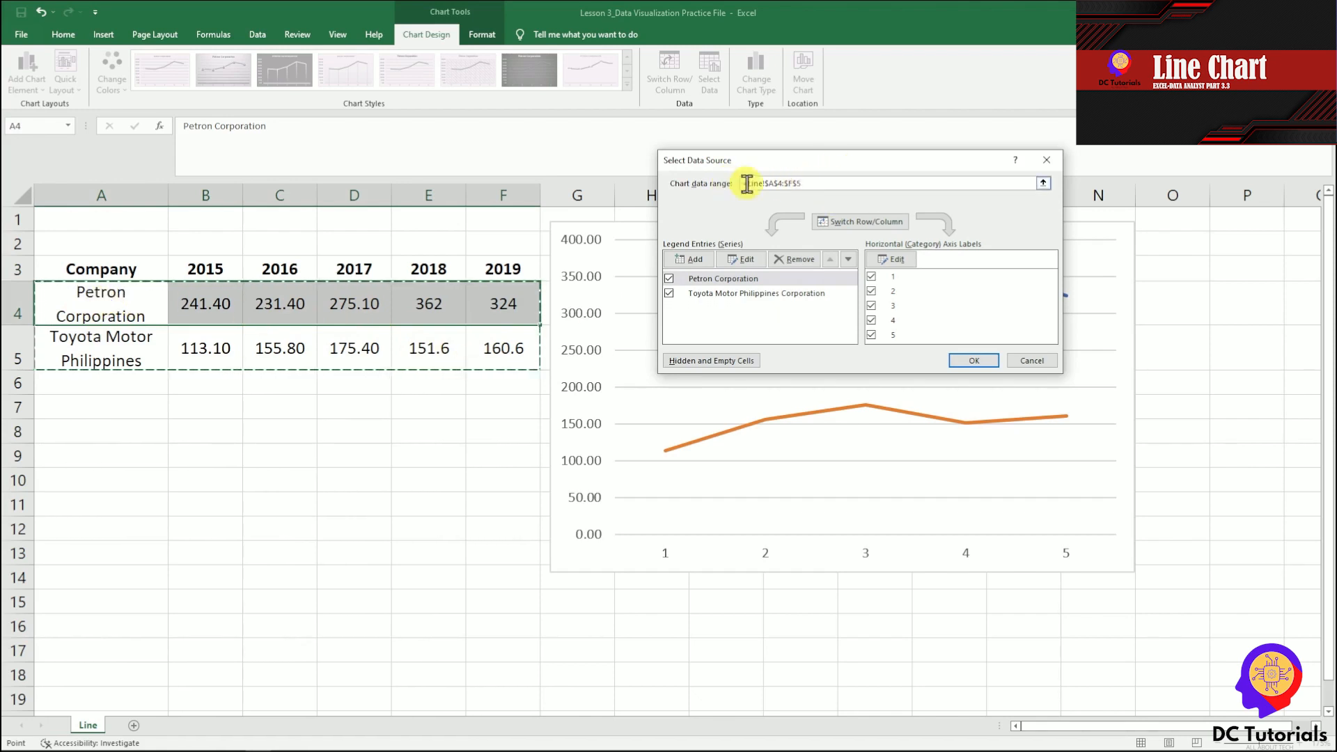
{"action": "left_click_drag", "start_coordinate": [775, 165], "coordinate": [219, 169]}
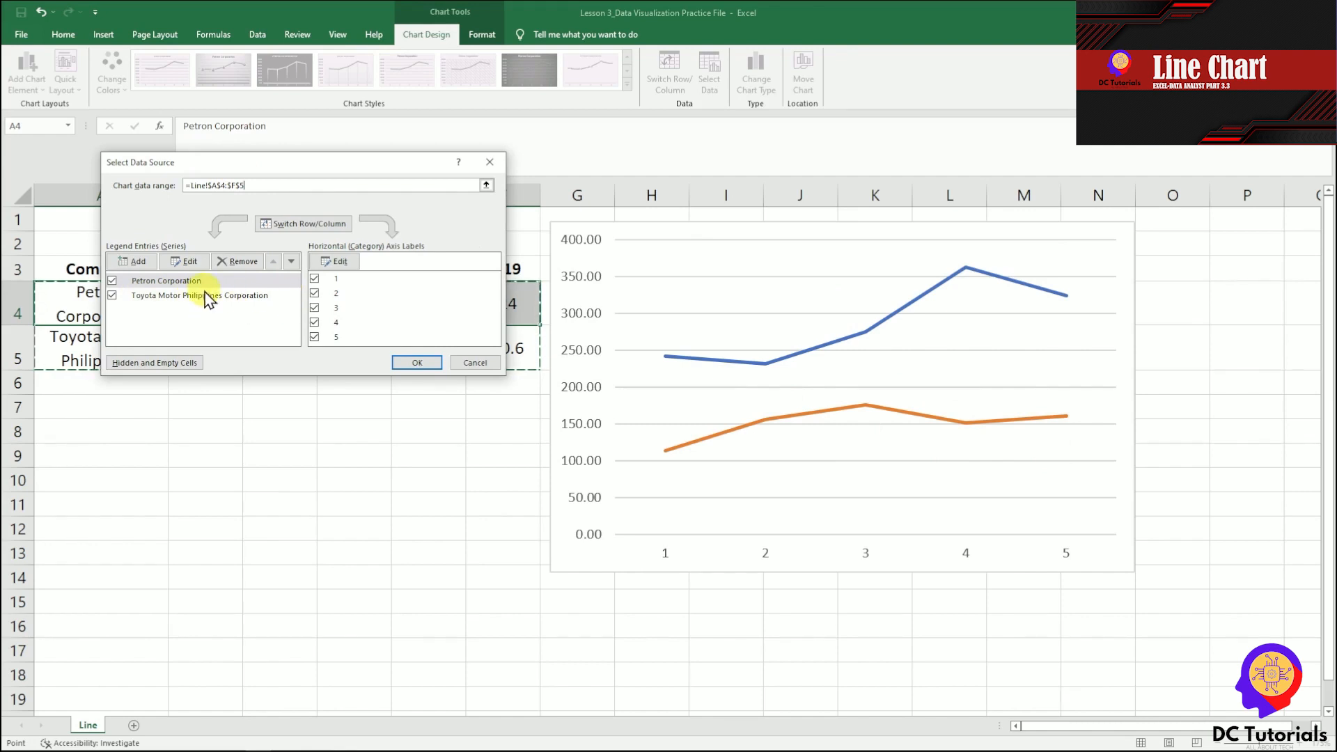
{"action": "left_click_drag", "start_coordinate": [280, 163], "coordinate": [653, 174]}
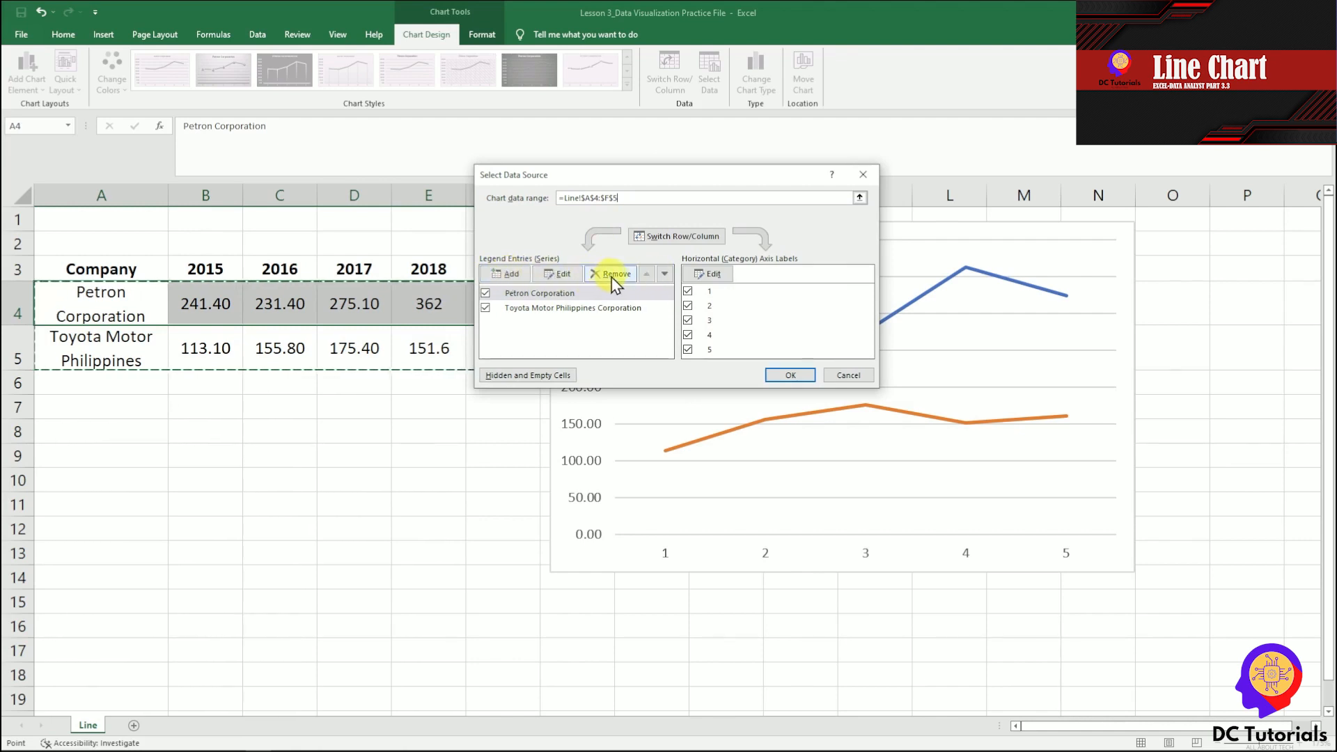
{"action": "left_click_drag", "start_coordinate": [580, 183], "coordinate": [648, 183]}
{"action": "left_click", "coordinate": [572, 276]}
{"action": "left_click", "coordinate": [960, 240]}
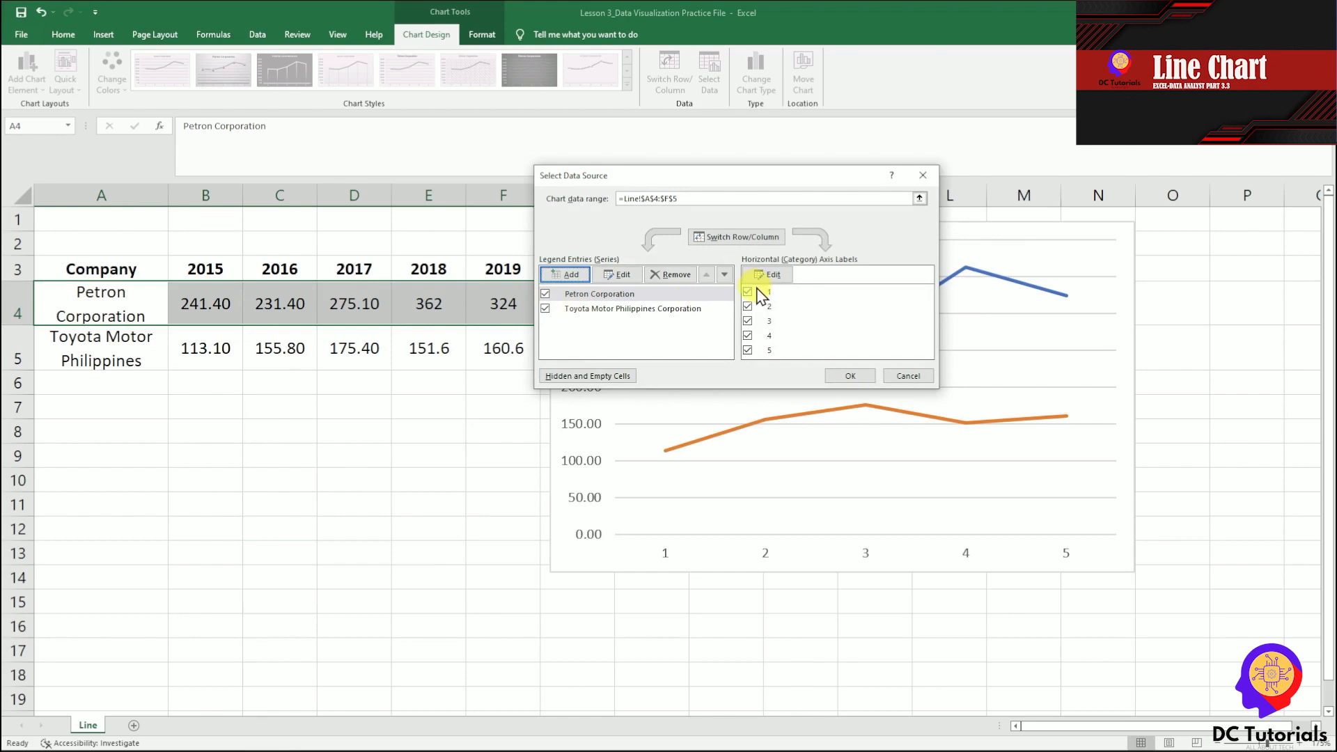
{"action": "left_click_drag", "start_coordinate": [712, 174], "coordinate": [672, 156]}
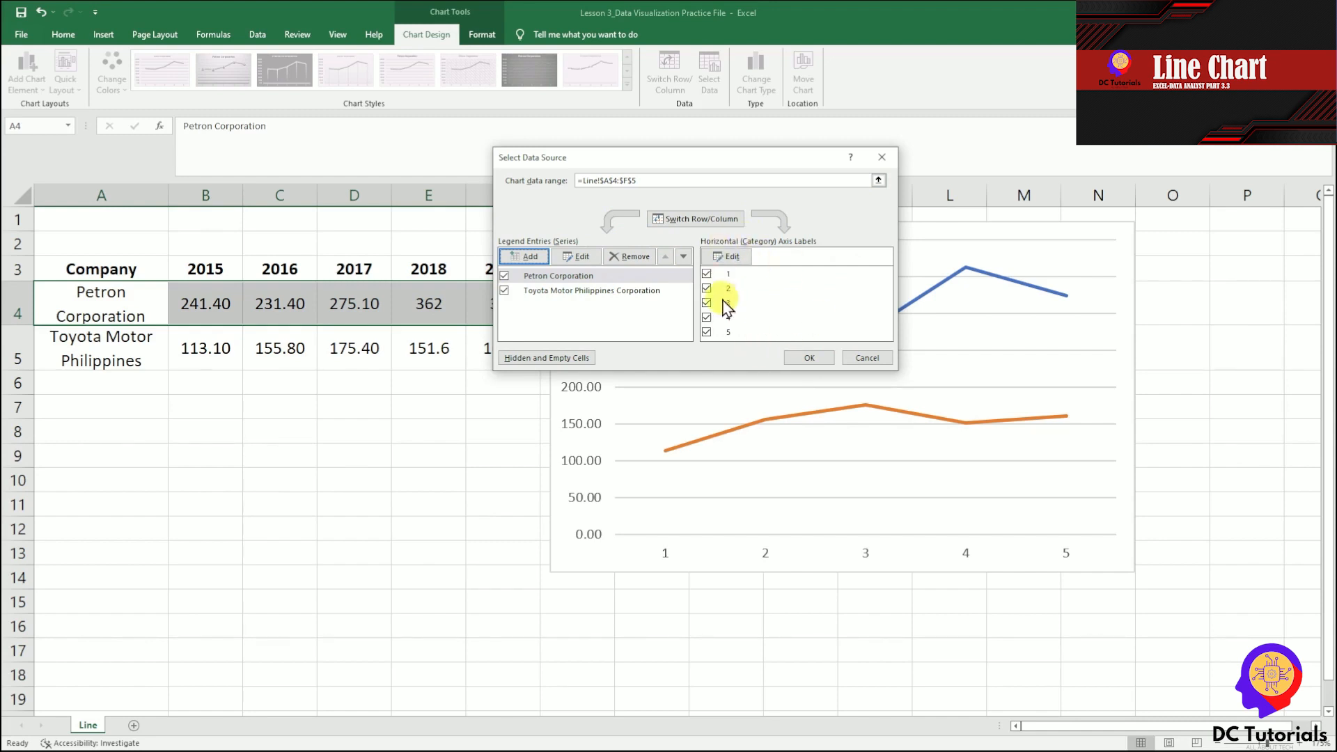
Try swapping the chart's rows and columns, and switch them back to one series per company
{"action": "left_click", "coordinate": [705, 218]}
{"action": "left_click_drag", "start_coordinate": [719, 164], "coordinate": [425, 131]}
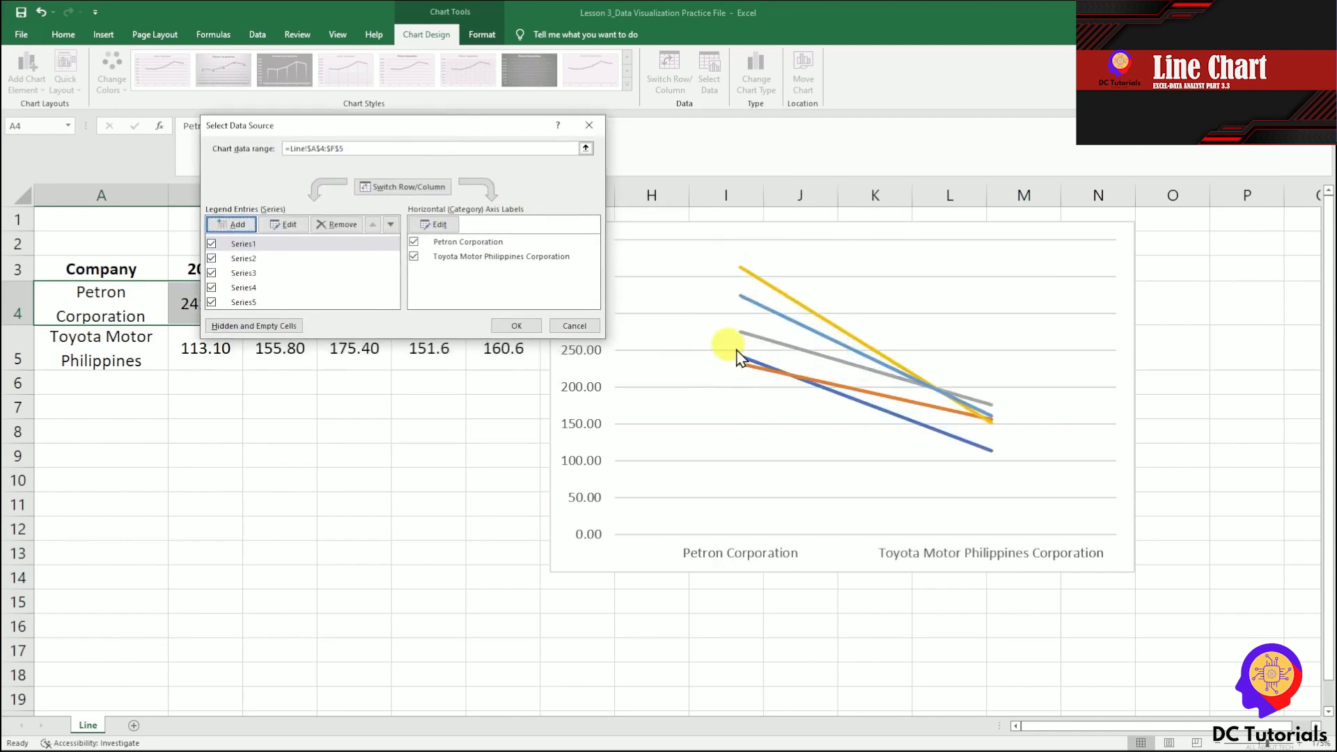
{"action": "left_click", "coordinate": [381, 187]}
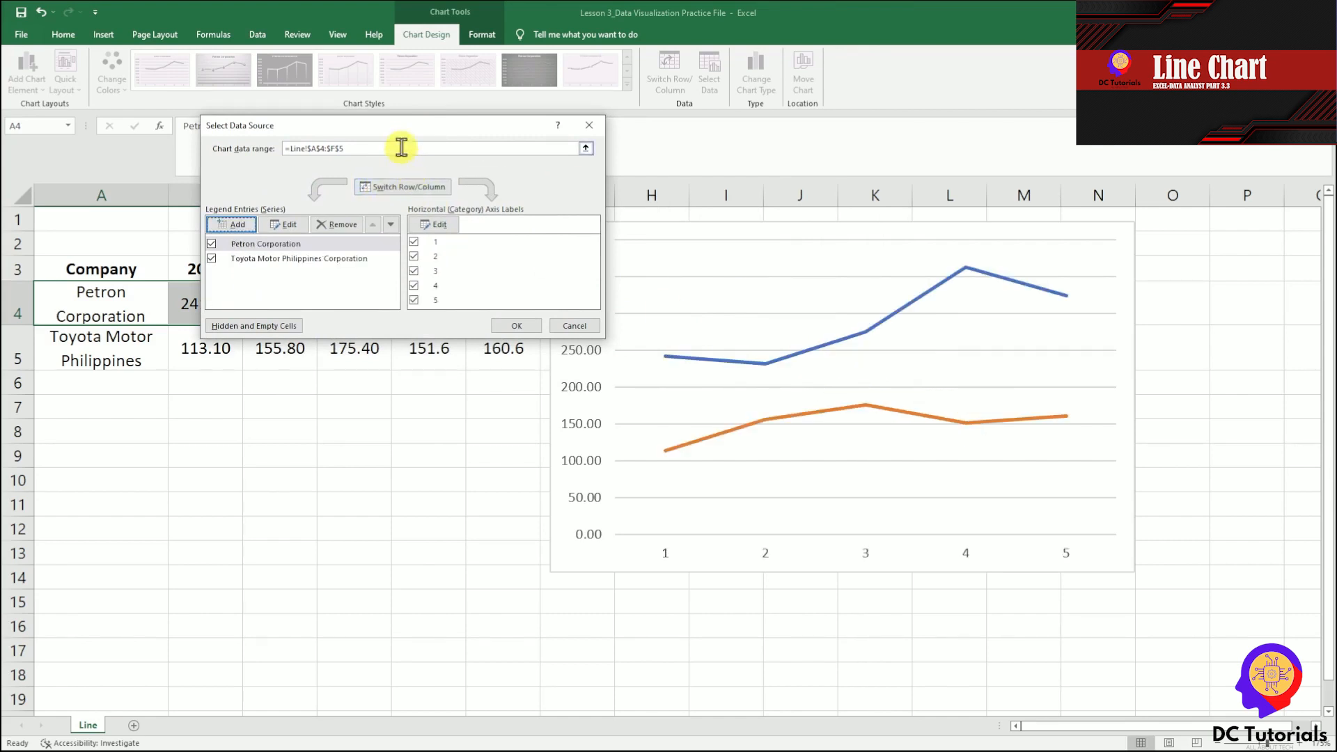
Set the horizontal axis labels to the years in B3:F3 and apply the data source changes
{"action": "left_click_drag", "start_coordinate": [382, 127], "coordinate": [616, 131]}
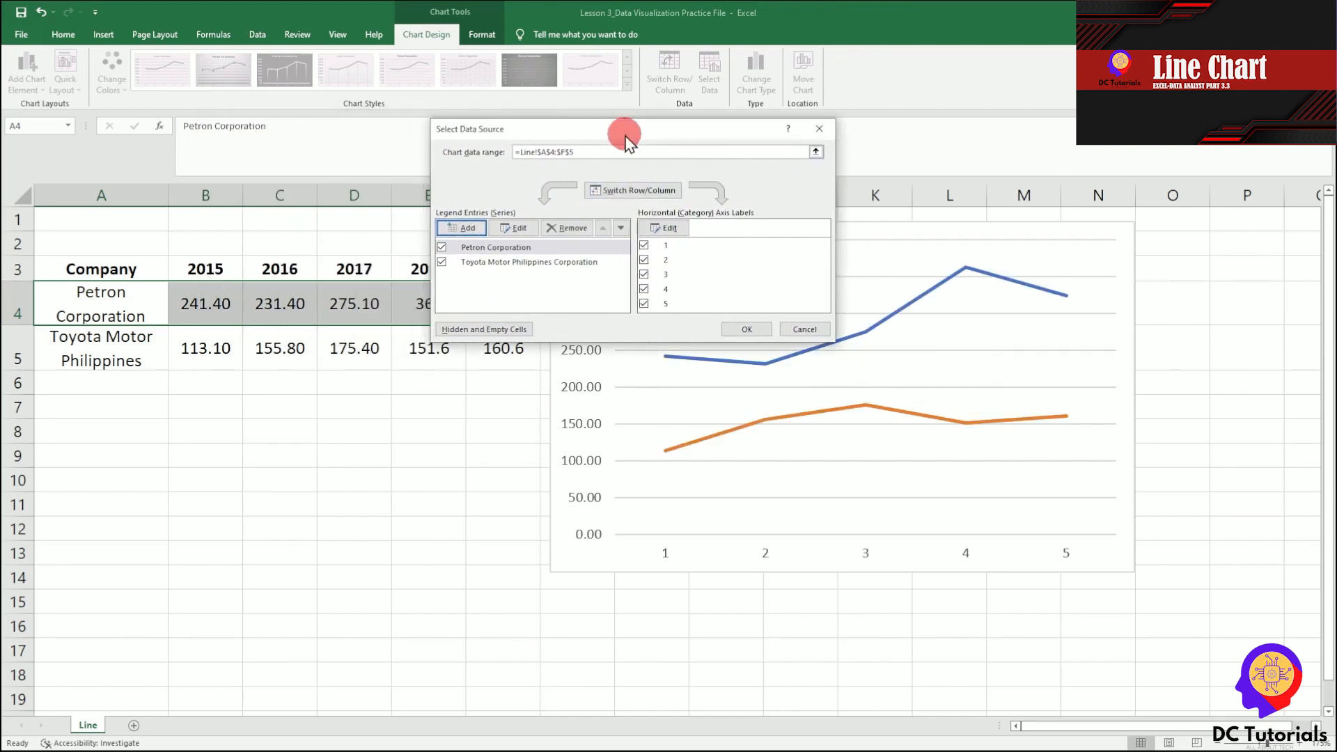
{"action": "left_click", "coordinate": [670, 229]}
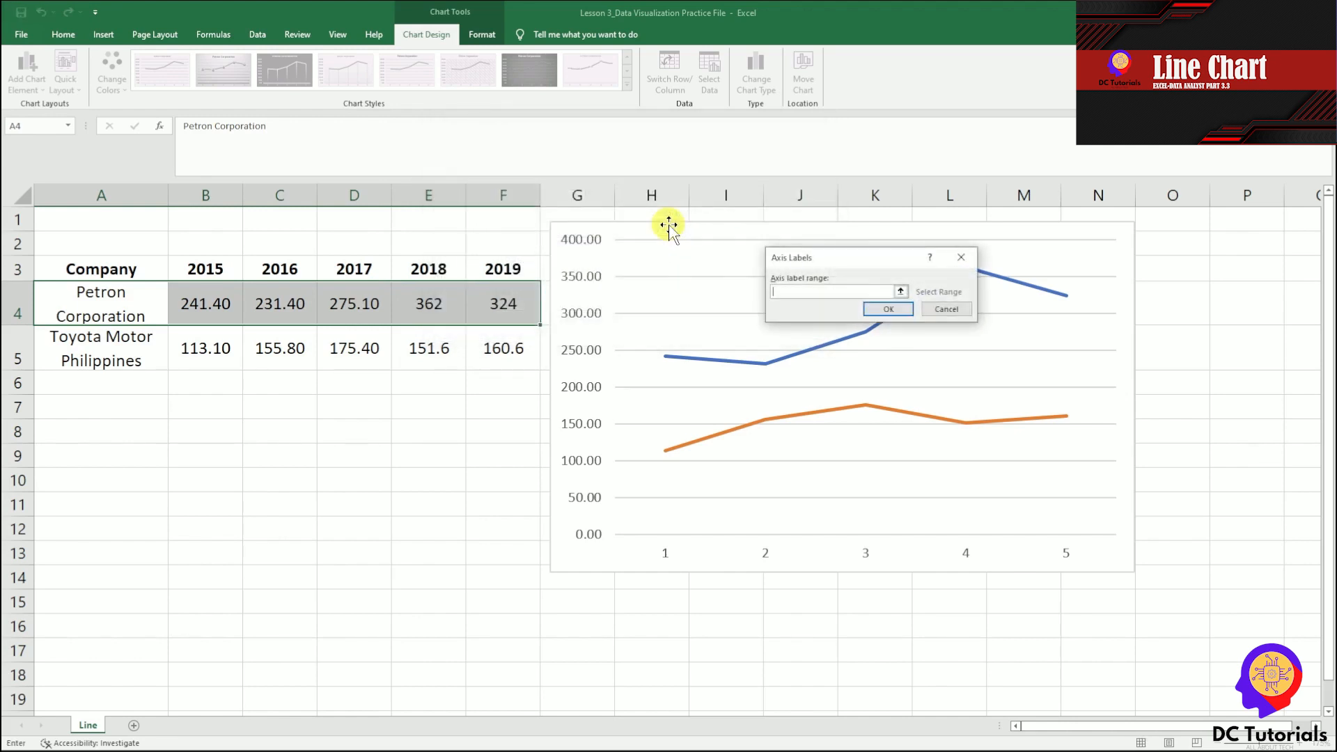
{"action": "left_click_drag", "start_coordinate": [195, 272], "coordinate": [496, 261]}
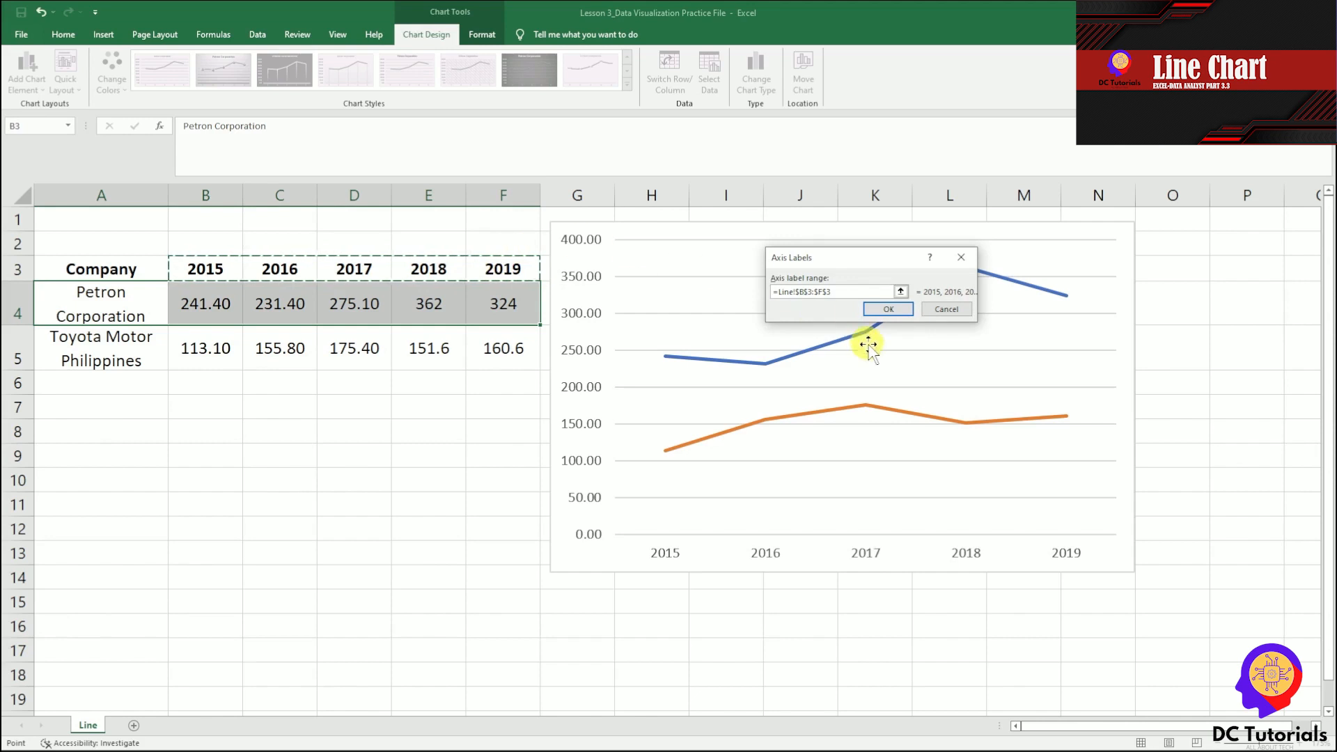
{"action": "left_click", "coordinate": [889, 311]}
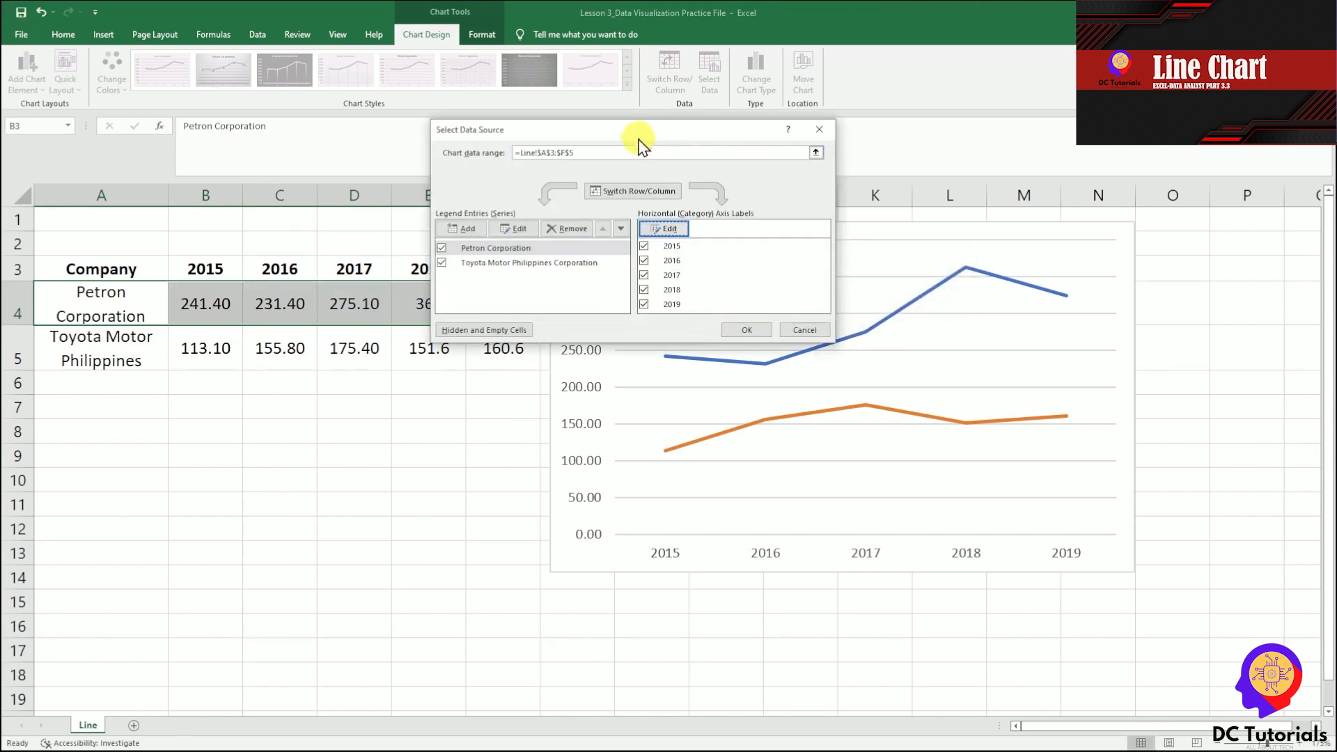
{"action": "left_click_drag", "start_coordinate": [641, 134], "coordinate": [853, 133]}
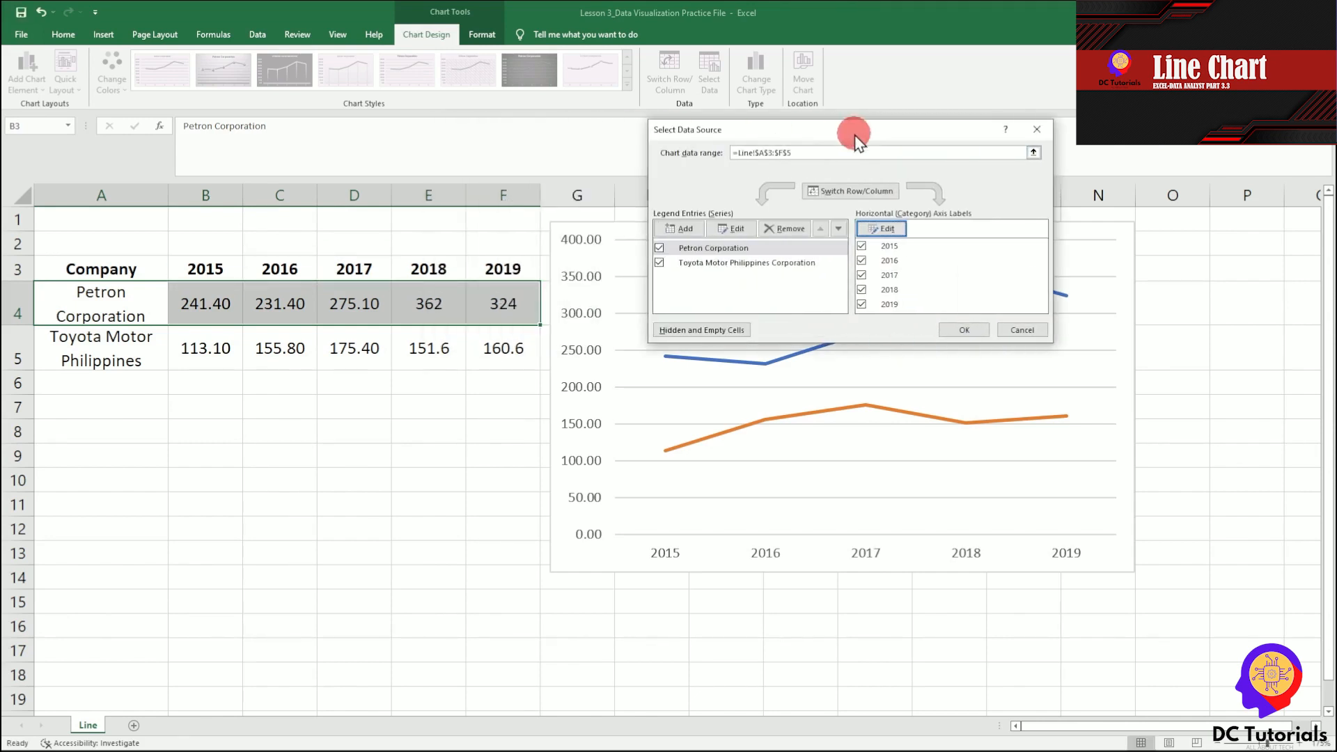
{"action": "left_click", "coordinate": [960, 330]}
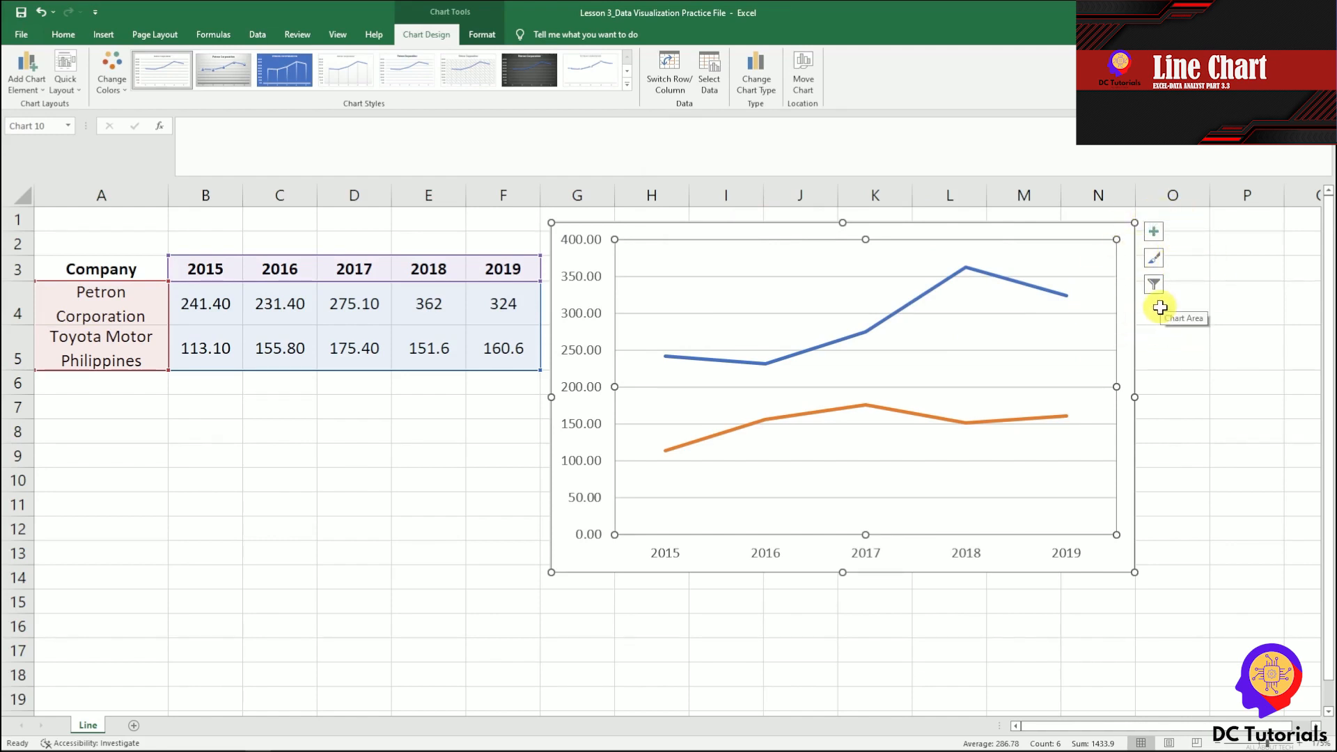
Show the chart title and legend on the line chart, leaving out axis titles and gridlines
{"action": "left_click", "coordinate": [1155, 237]}
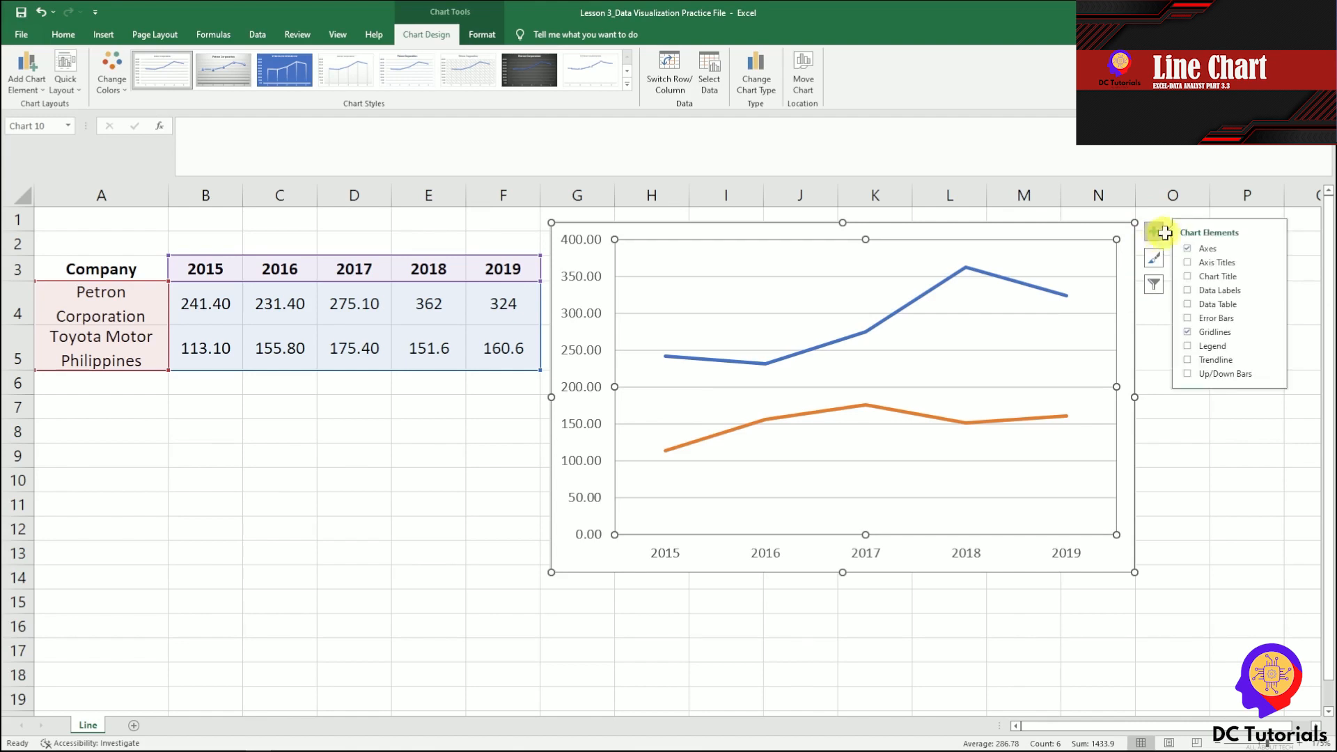
{"action": "left_click", "coordinate": [1189, 264]}
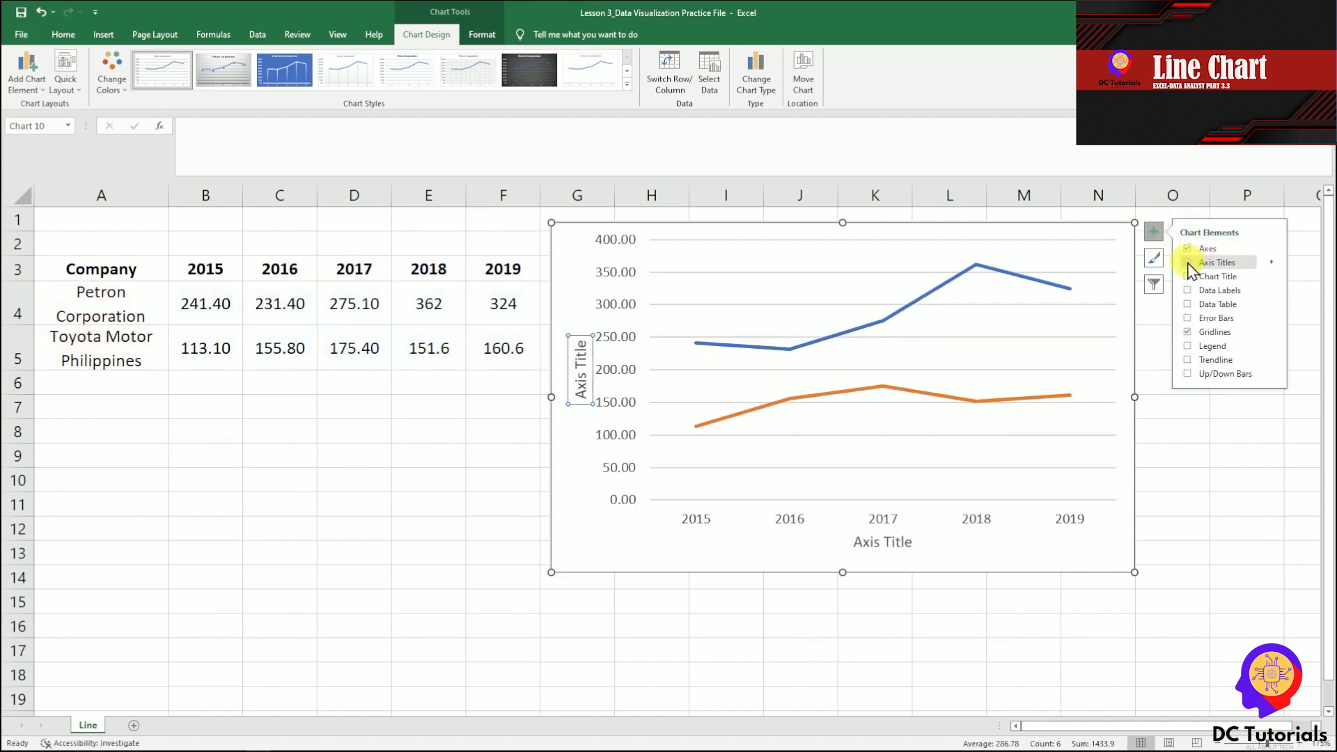
{"action": "left_click", "coordinate": [1187, 264]}
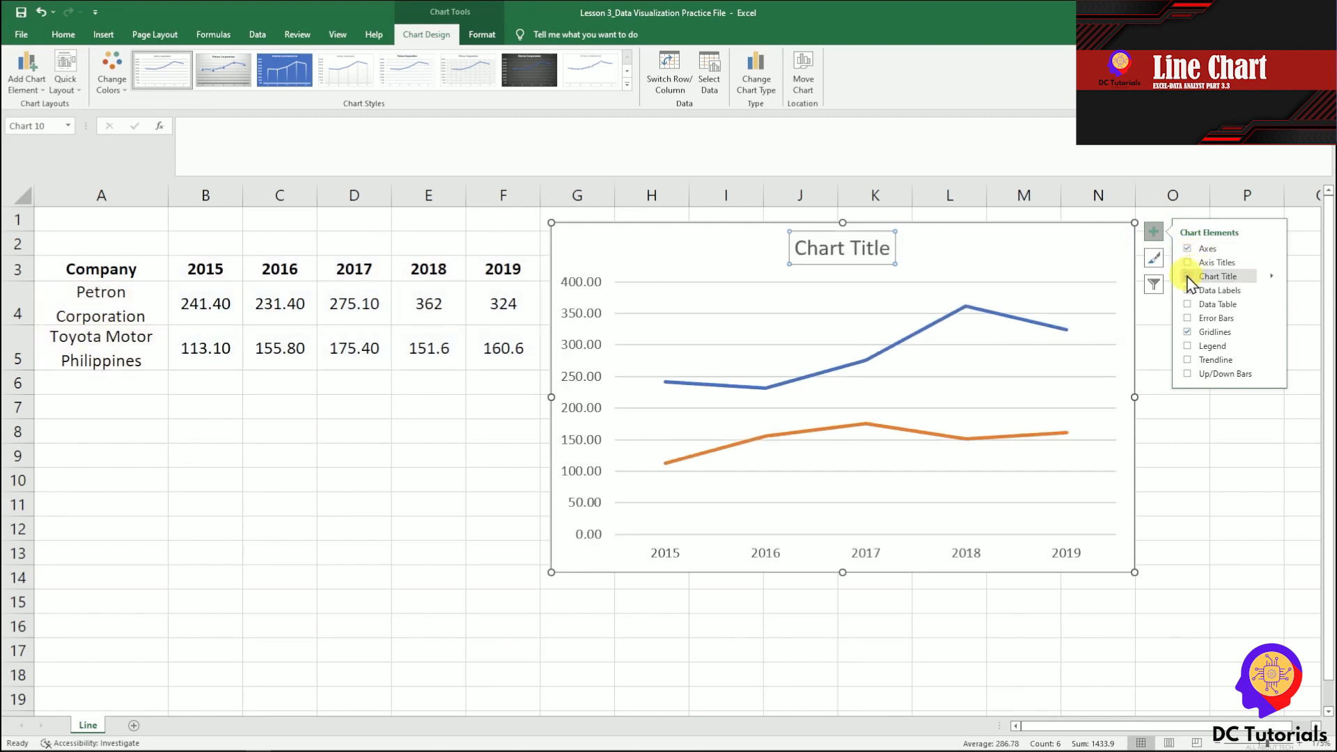
{"action": "left_click", "coordinate": [1189, 278]}
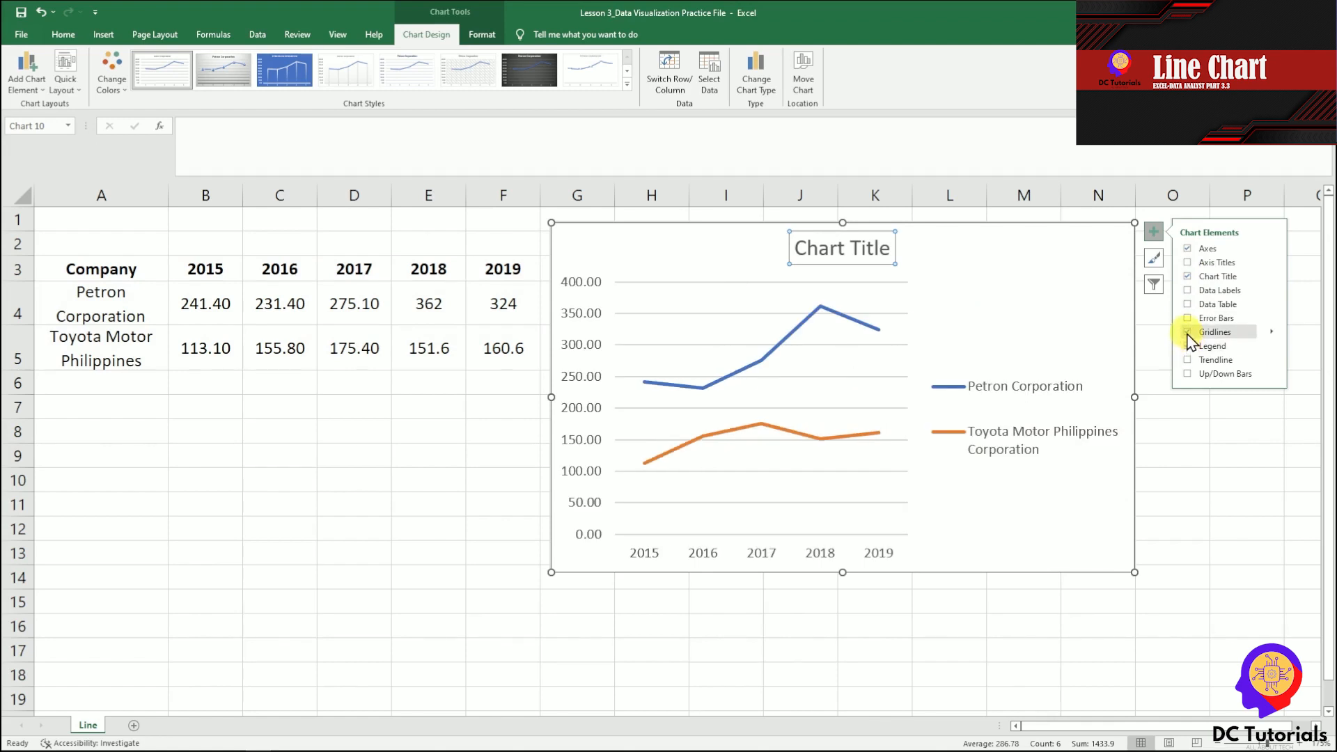
{"action": "left_click", "coordinate": [1189, 333]}
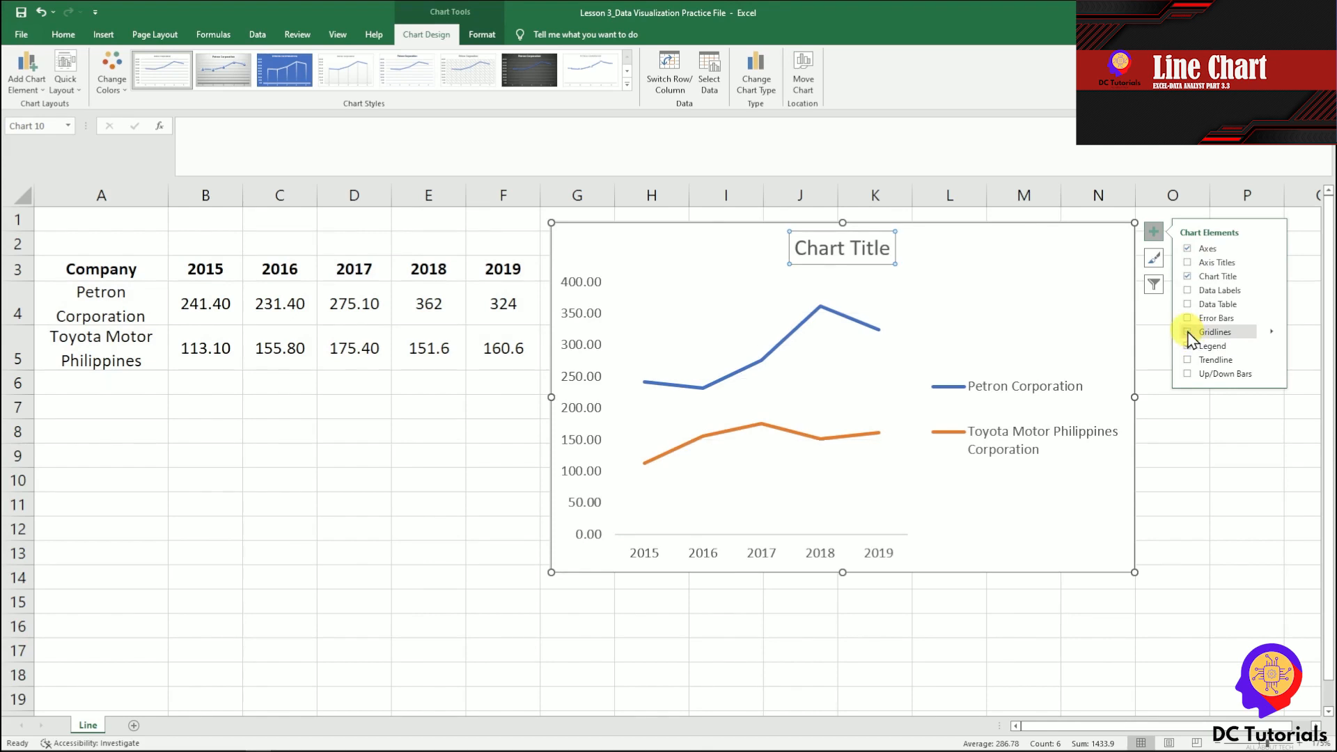
Open the chart title text for editing
{"action": "left_click", "coordinate": [853, 250]}
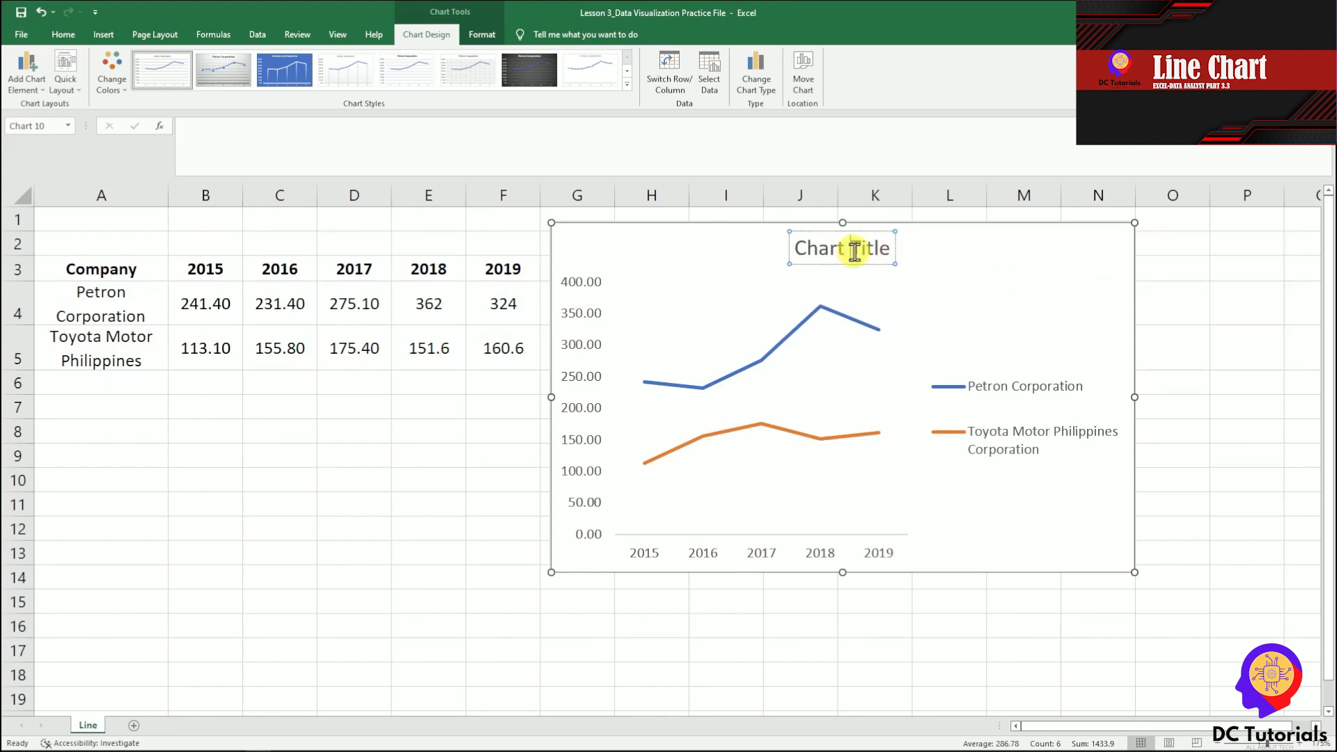